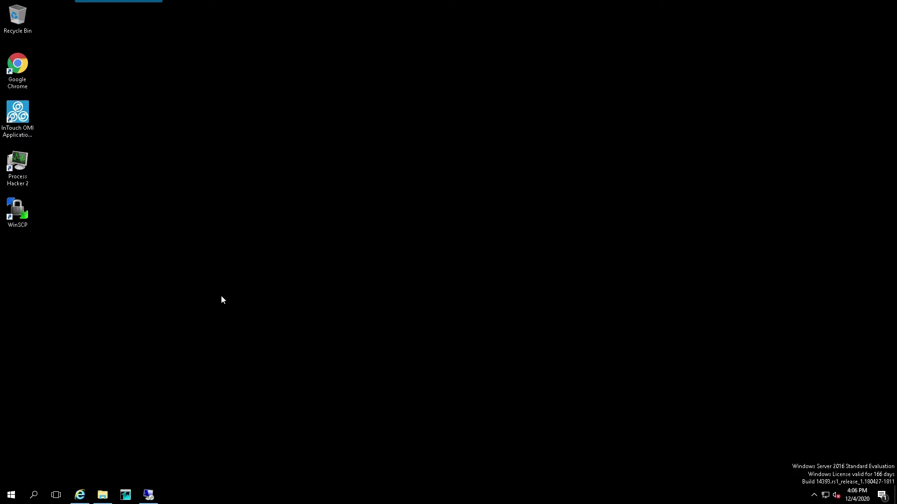
Open This PC's system properties to confirm the computer is named InTouch_INS.
left_click(11, 494)
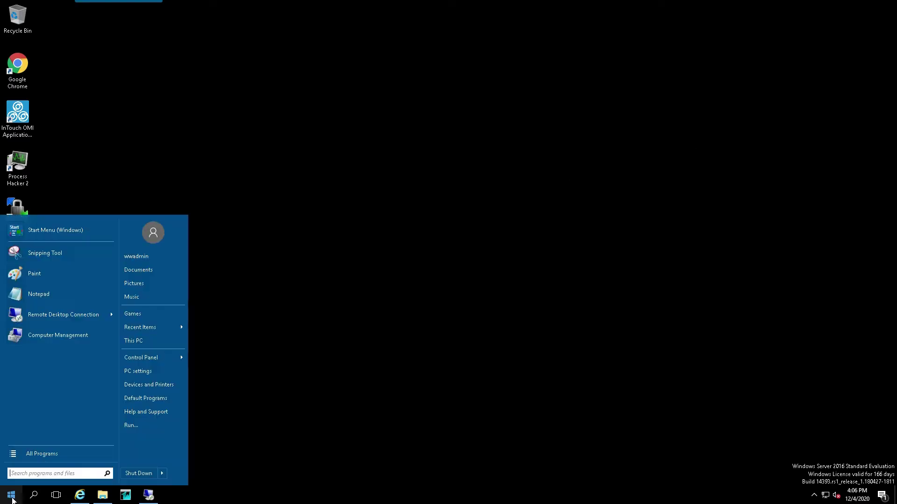
right_click(139, 340)
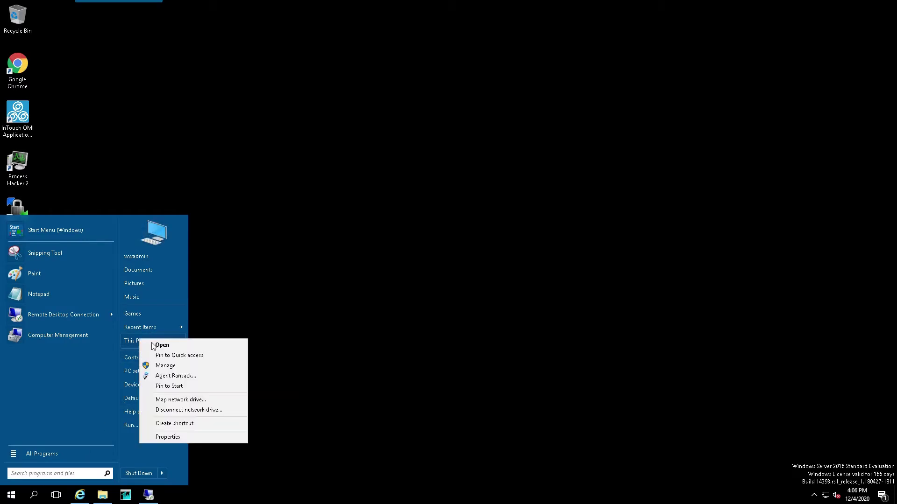
left_click(170, 436)
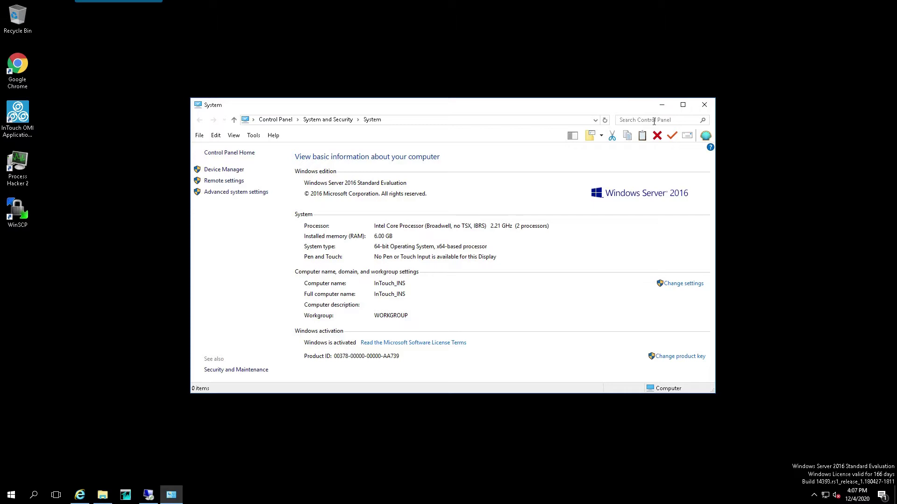
Minimize the System window and bring up the License Utilities folder to start AELicWorkgroup.
left_click(661, 108)
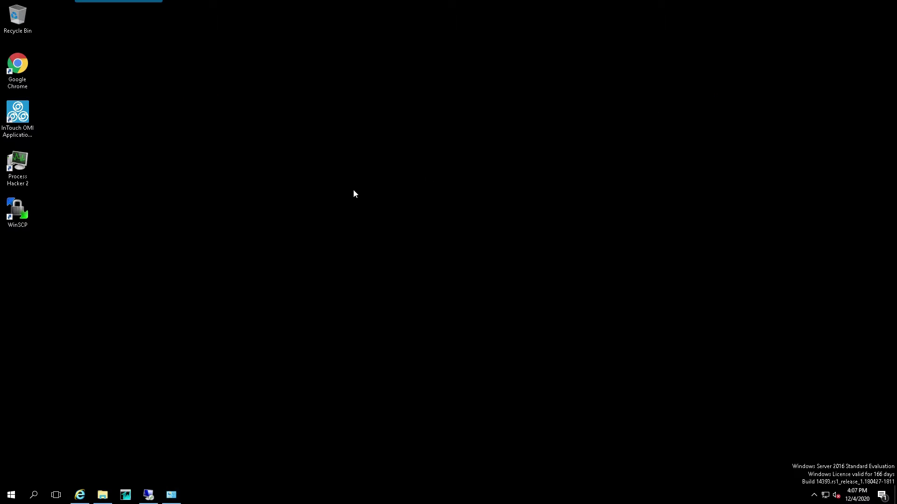
left_click(102, 495)
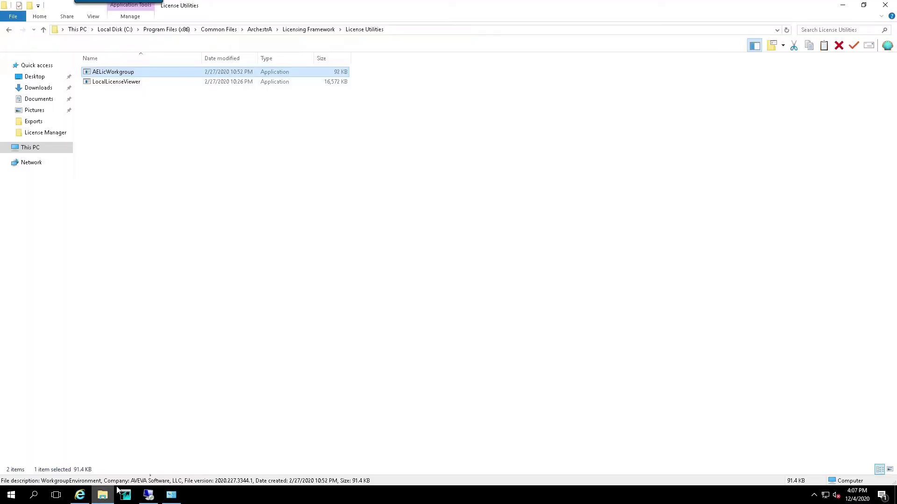
left_click(402, 30)
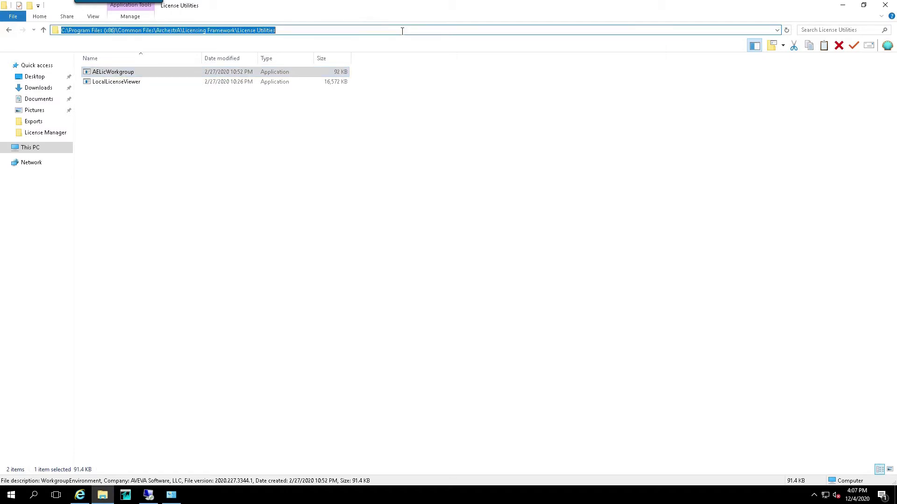
right_click(147, 73)
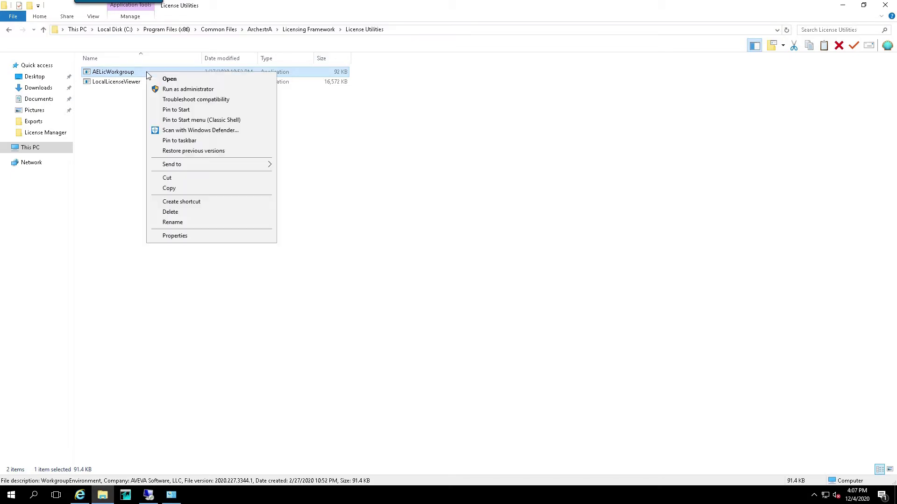
Run AELicWorkgroup as administrator and configure workgroup licensing with the wwadmin account and its password.
left_click(200, 91)
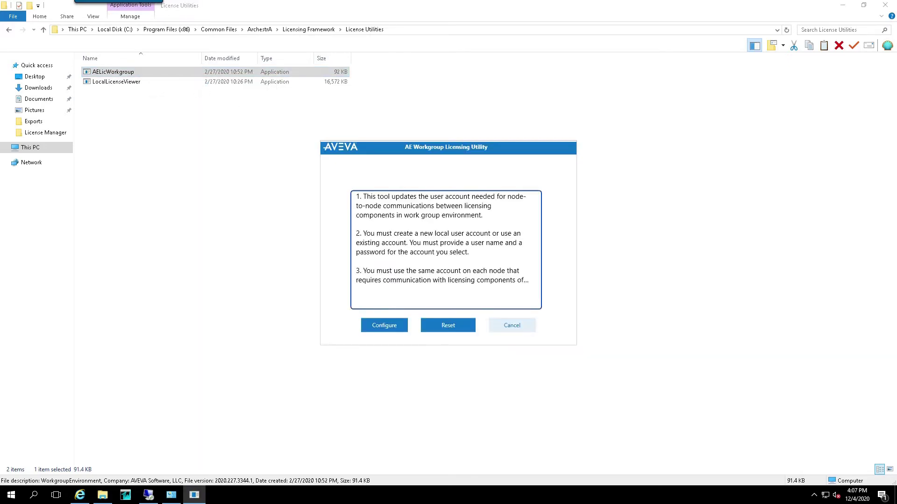
left_click(384, 330)
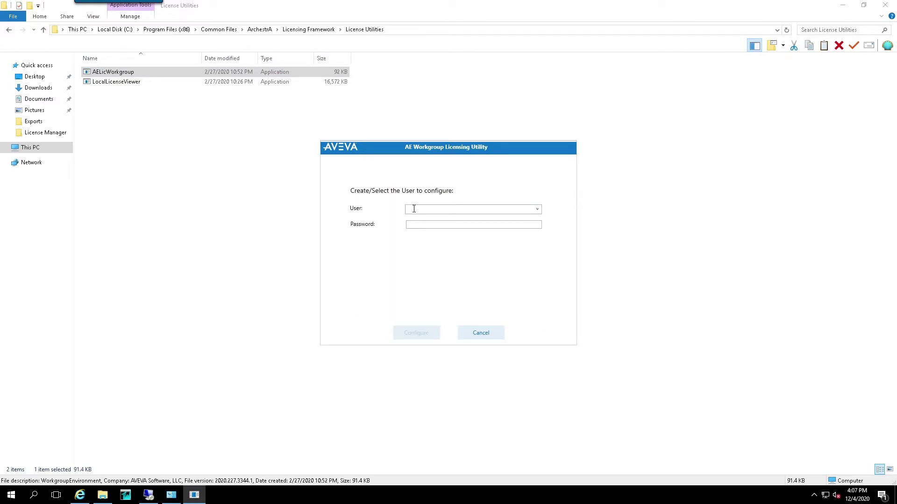
type("w")
key("Tab")
type("**")
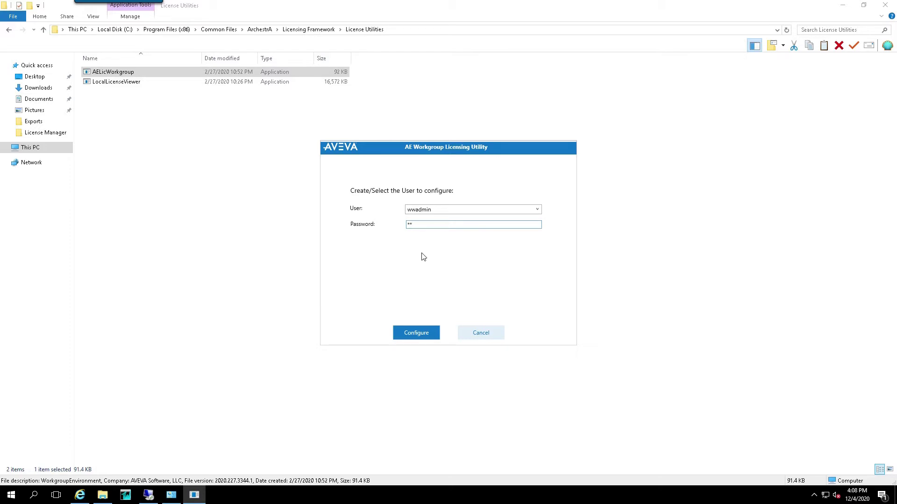
left_click(413, 335)
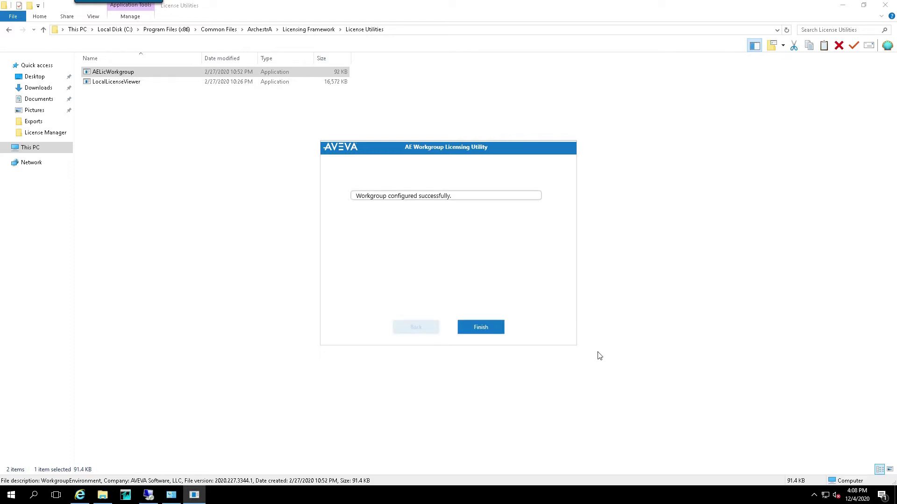
left_click(481, 327)
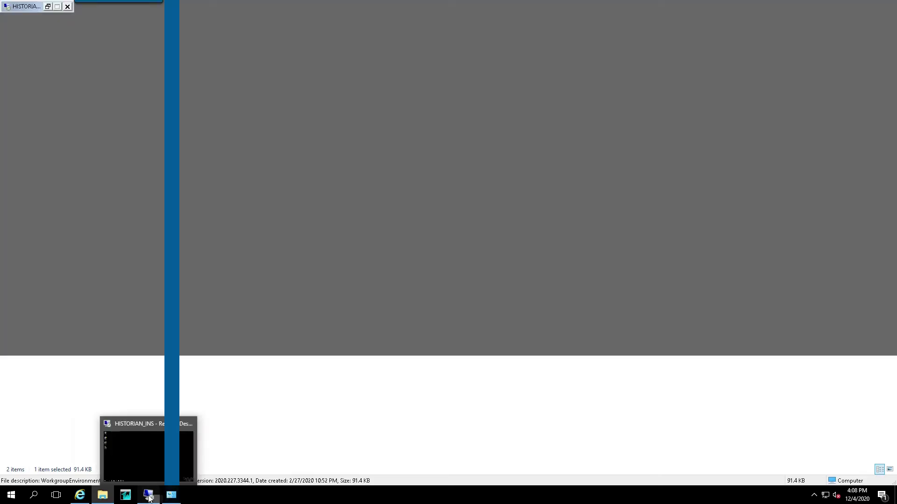
Switch to the HISTORIAN_INS session and select AELicWorkgroup in its License Utilities folder.
left_click(151, 495)
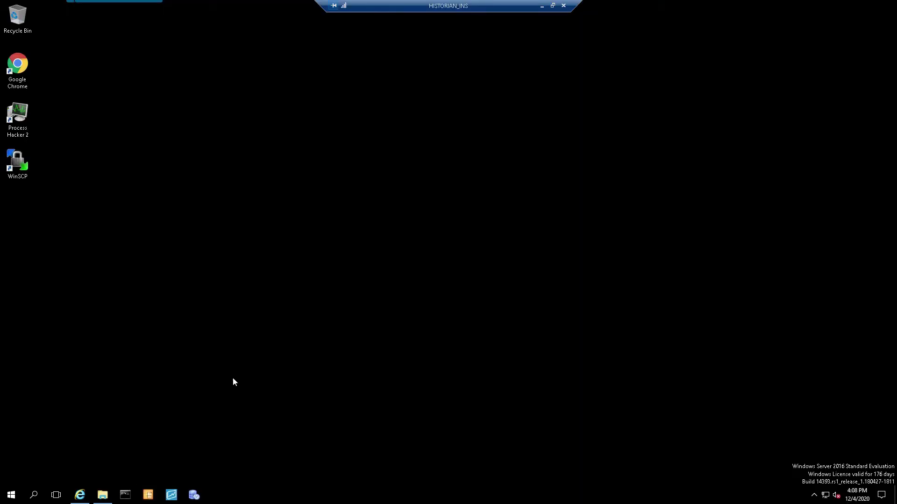
left_click(102, 495)
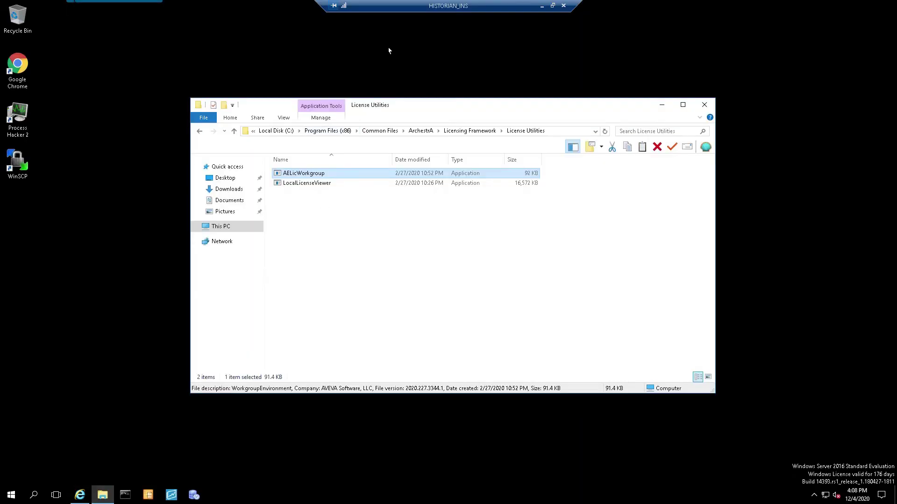
left_click(572, 131)
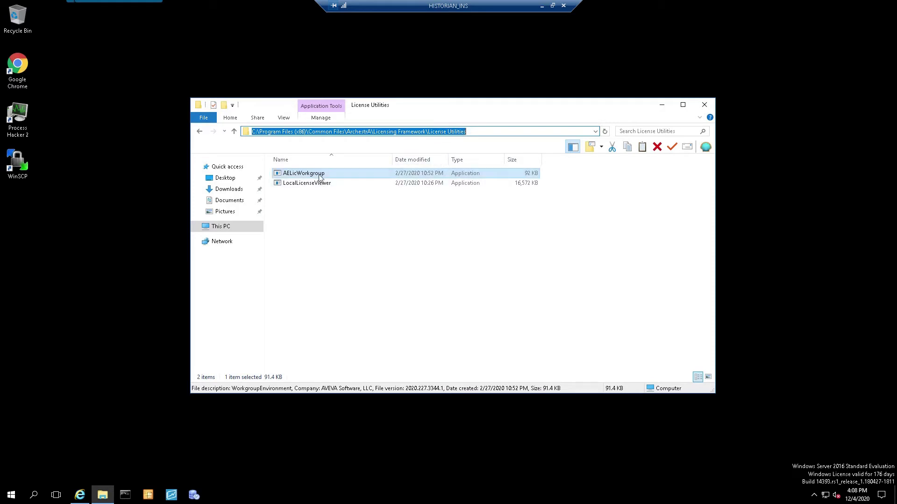
left_click(334, 176)
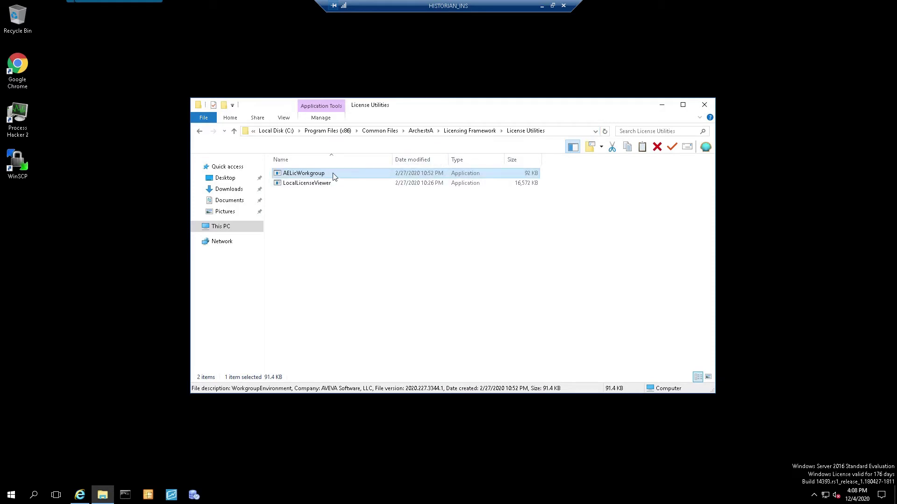
right_click(334, 176)
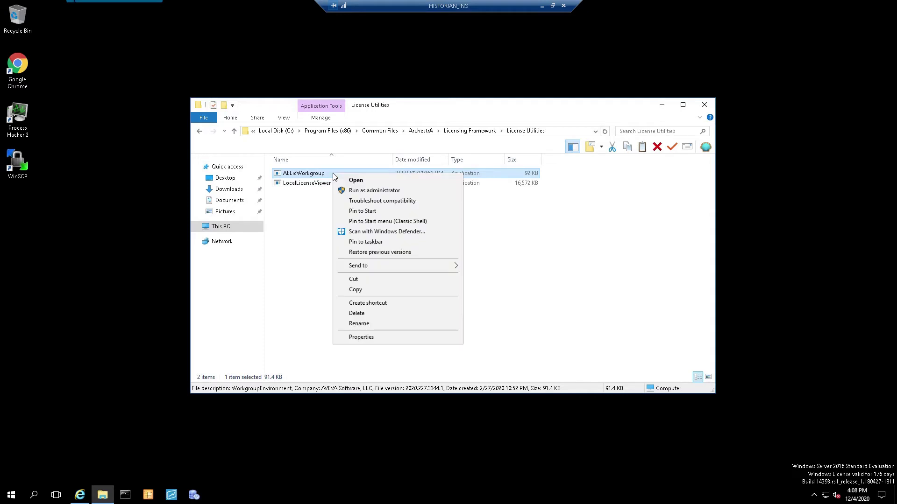
On HISTORIAN_INS, run AELicWorkgroup as administrator and configure workgroup licensing for wwadmin.
left_click(369, 192)
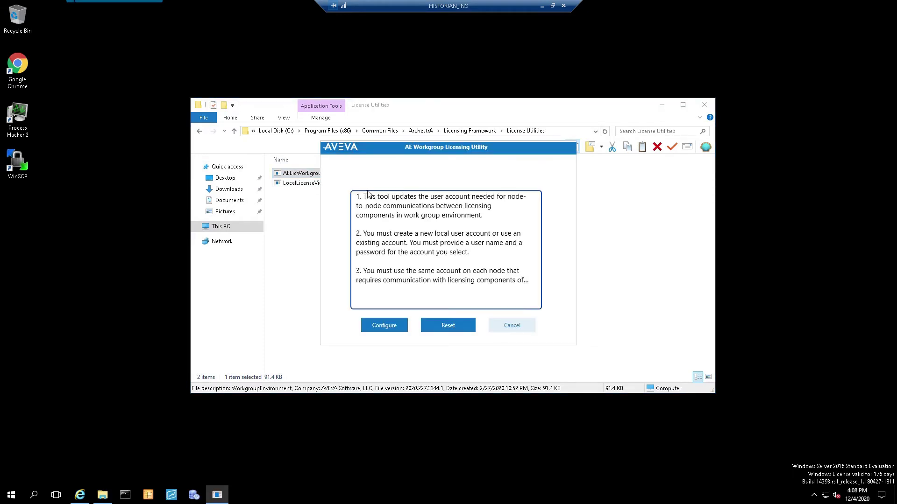
left_click(375, 329)
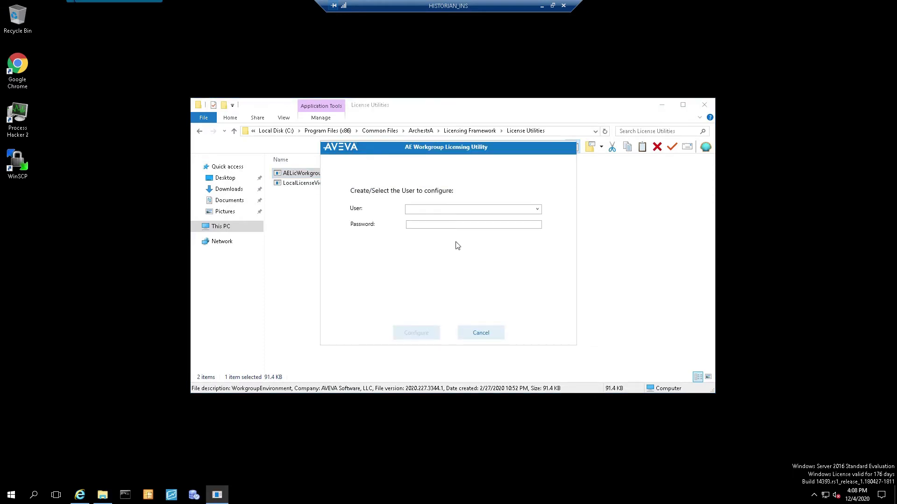
left_click(418, 210)
type("wwadmin")
left_click(415, 224)
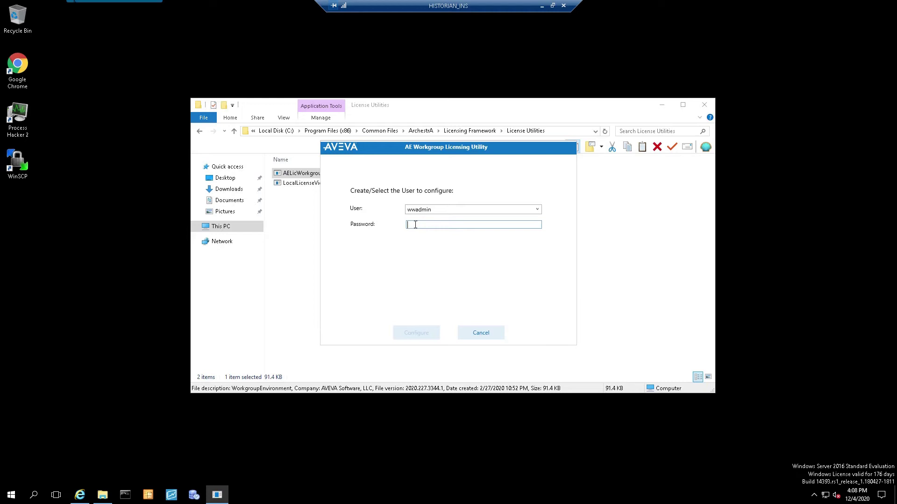
type("ww")
left_click(419, 334)
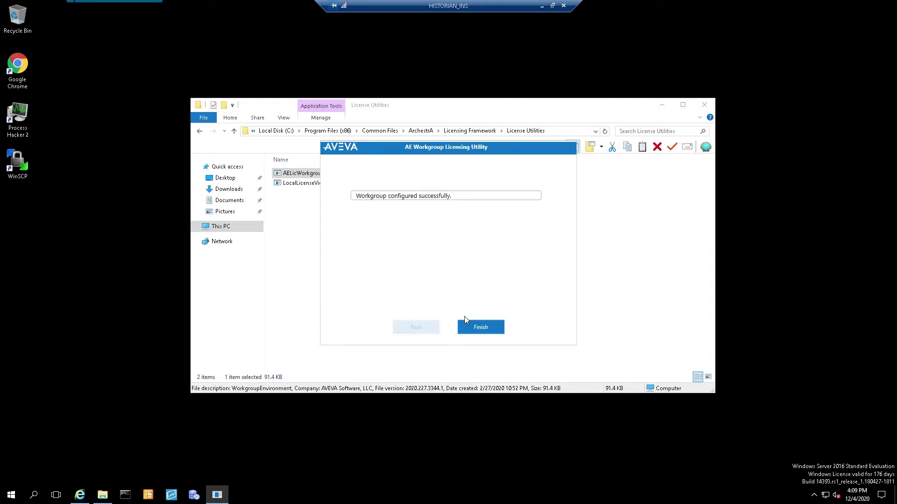
left_click(482, 328)
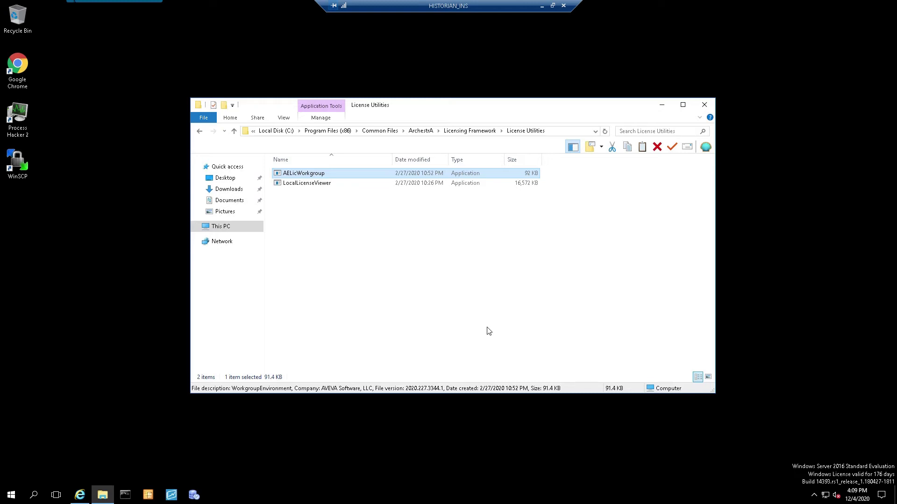
Open the Enterprise License Manager page on both INTOUCH_INS and HISTORIAN_INS, ending on INTOUCH_INS.
left_click(661, 104)
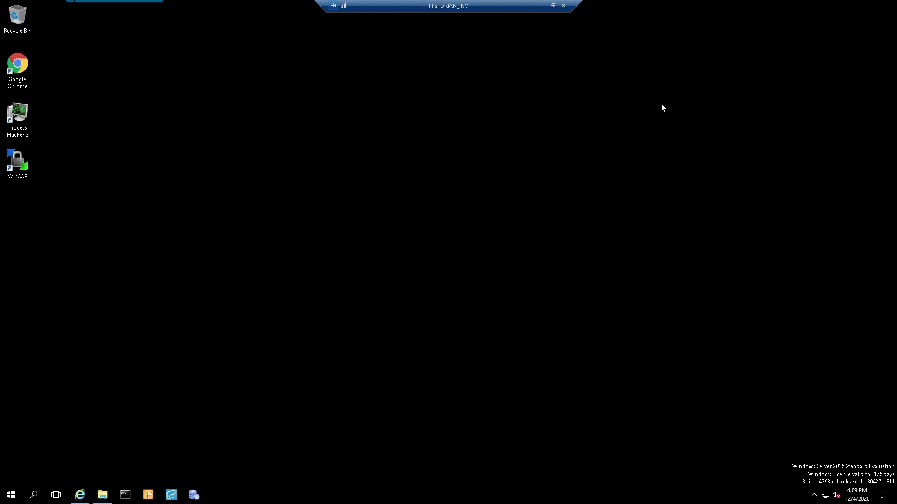
left_click(543, 6)
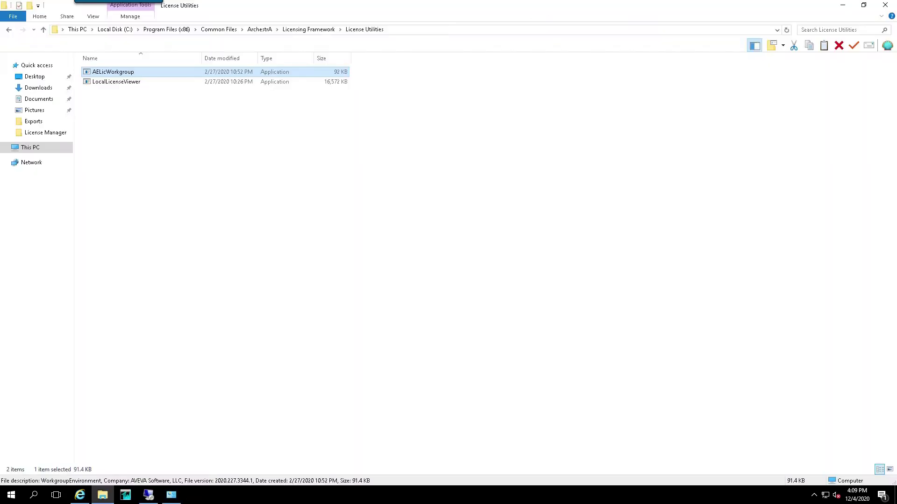
left_click(79, 497)
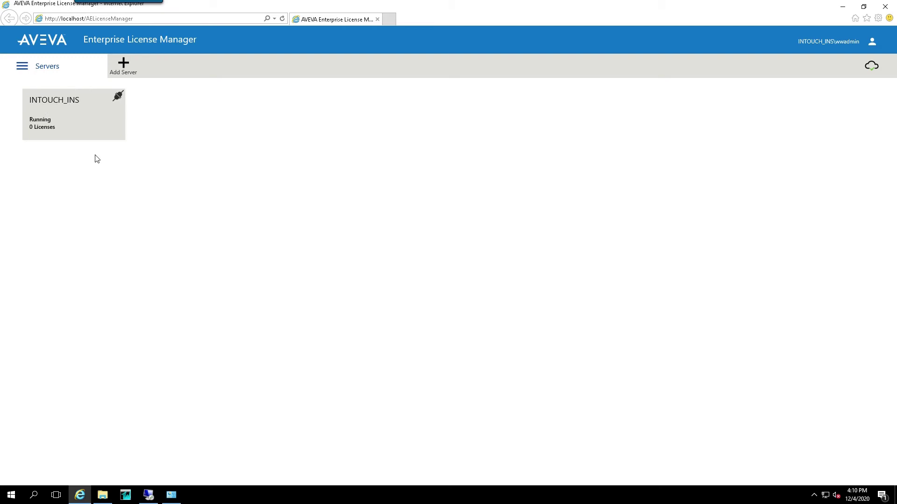
left_click(171, 494)
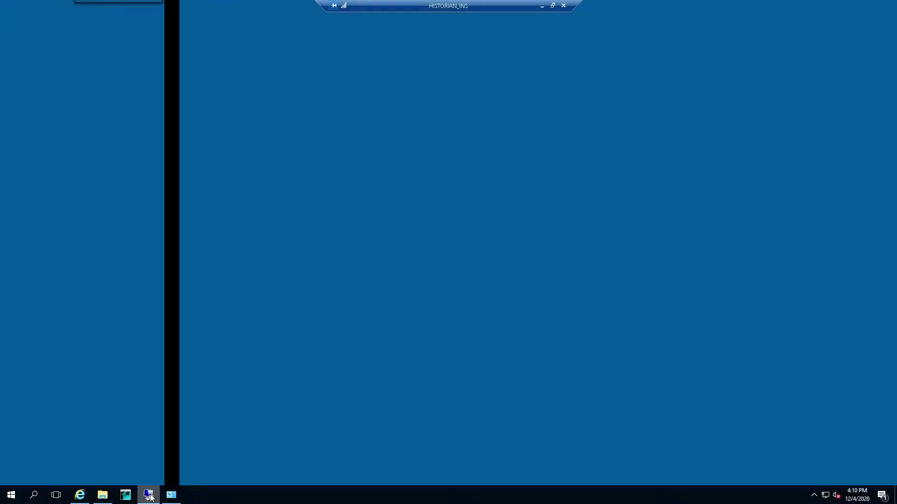
left_click(80, 496)
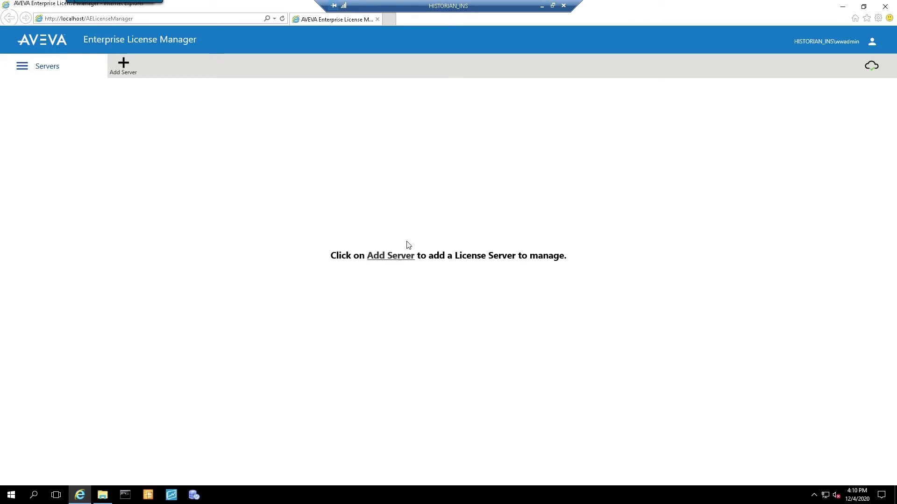
left_click(542, 6)
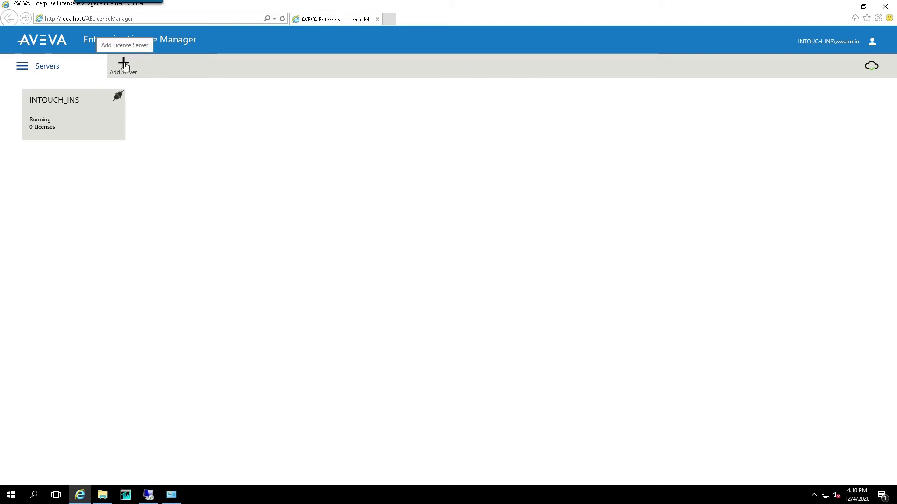
Add HISTORIAN_INS as a new license server, with its display name filled in automatically.
left_click(124, 66)
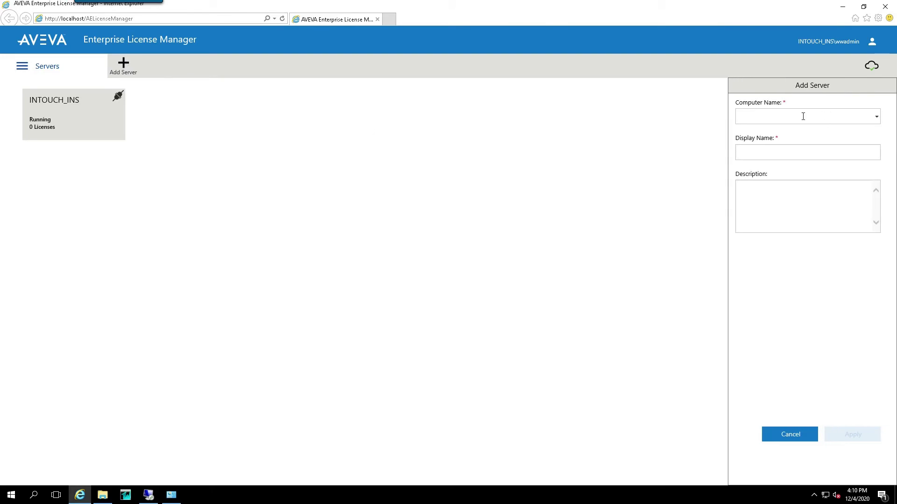
left_click(803, 116)
type("h")
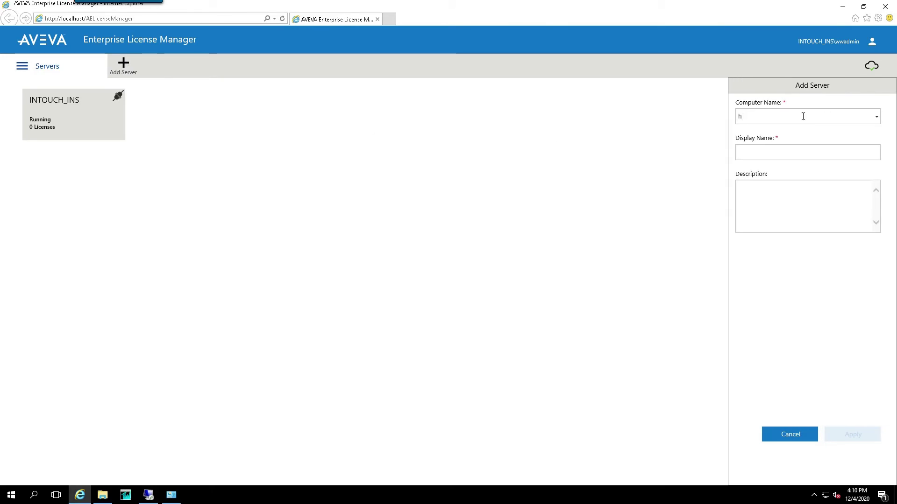
key("BackSpace")
type("HISTORIAN_I")
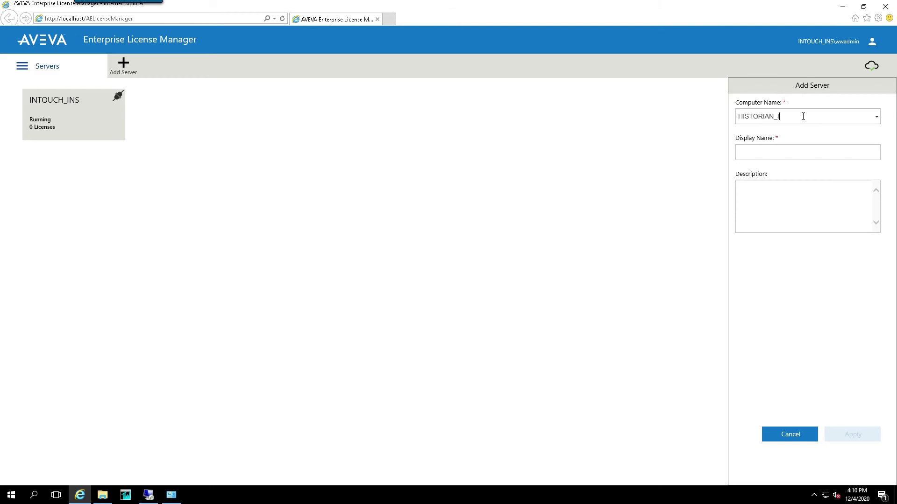
type("NS")
key("Tab")
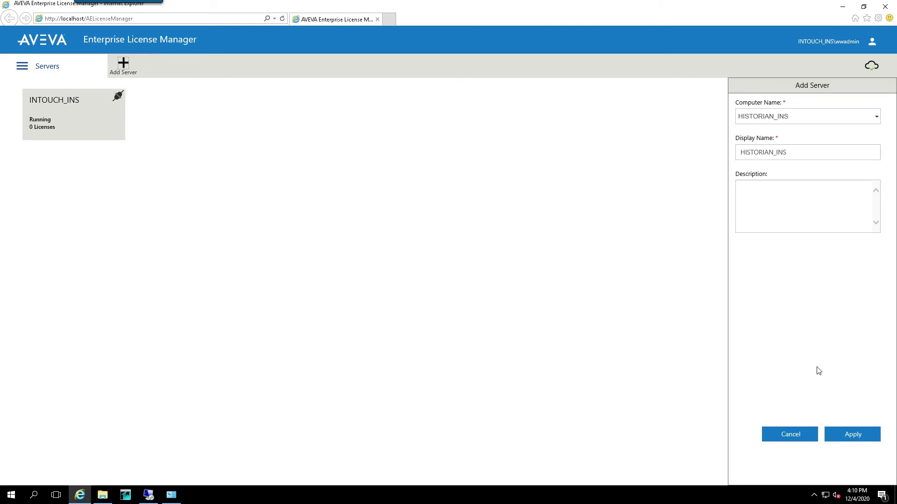
left_click(849, 435)
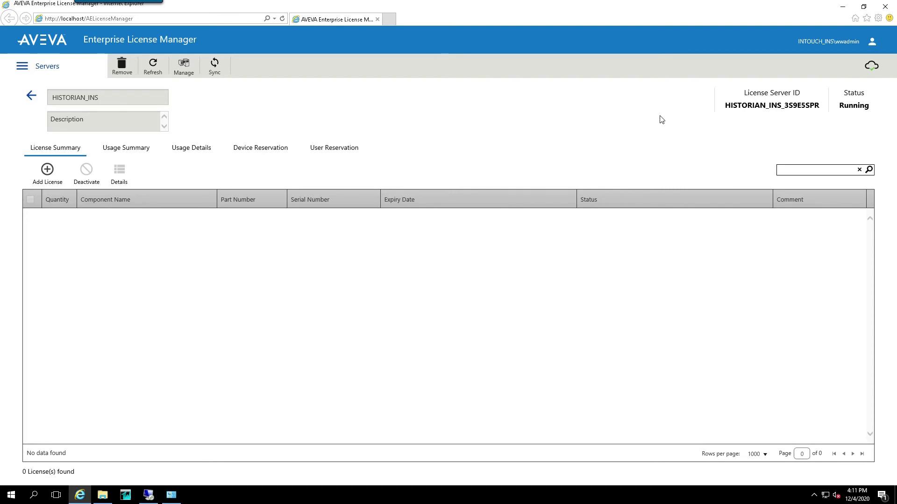
Enable redundancy on the INTOUCH_INS server with HISTORIAN_INS as its backup server.
left_click(31, 98)
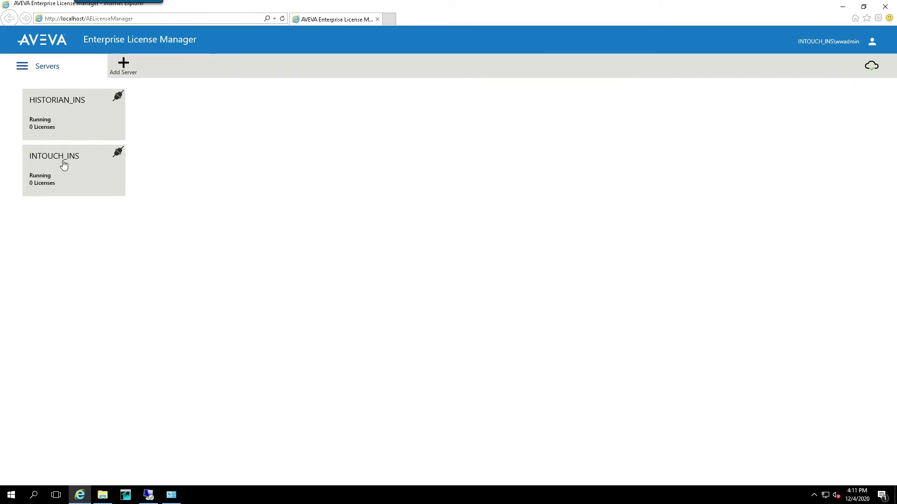
left_click(80, 178)
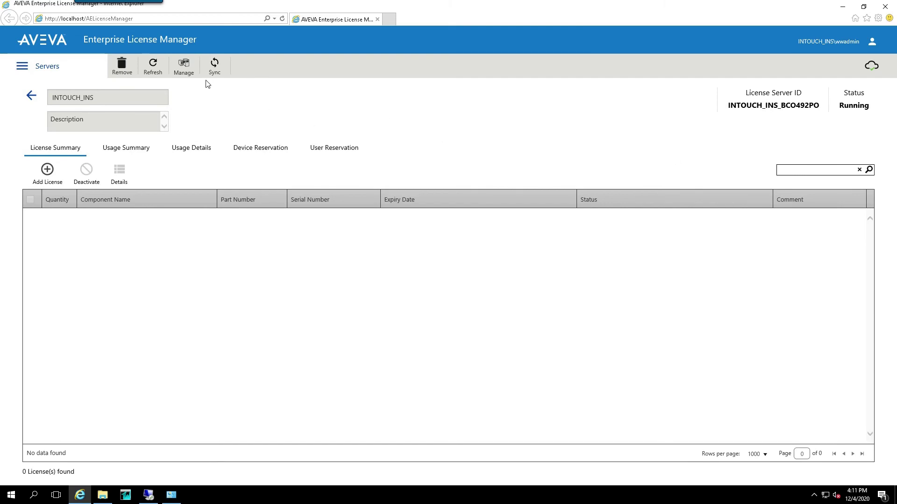
left_click(183, 67)
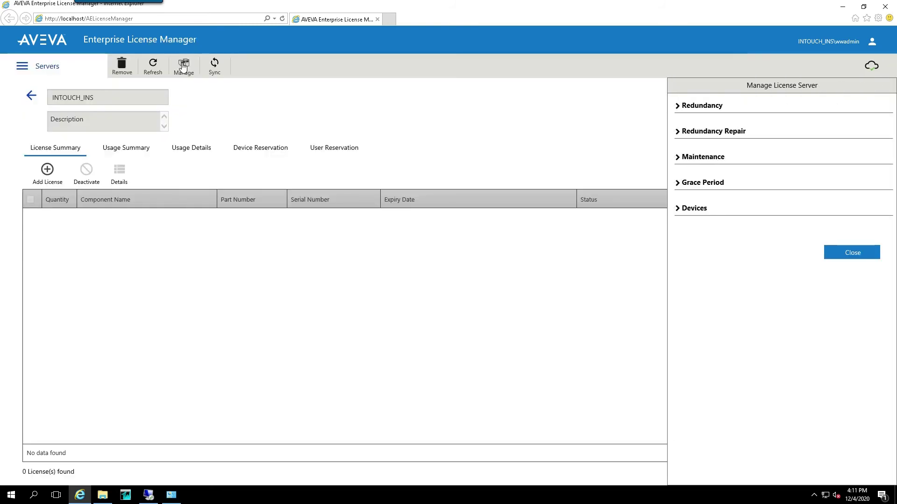
left_click(679, 107)
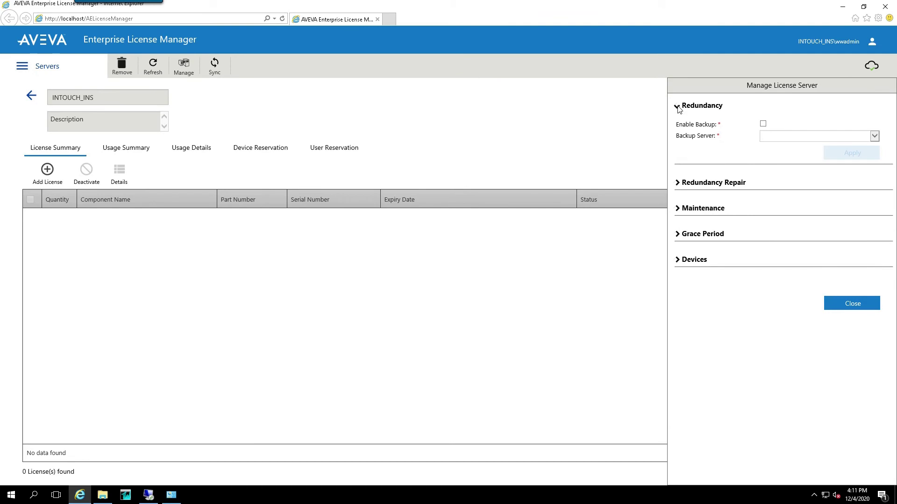
left_click(763, 124)
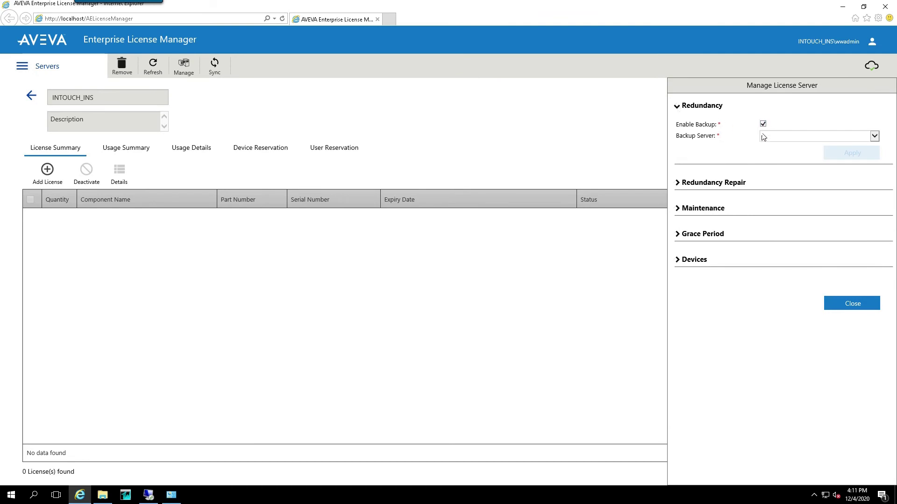
left_click(874, 136)
left_click(783, 146)
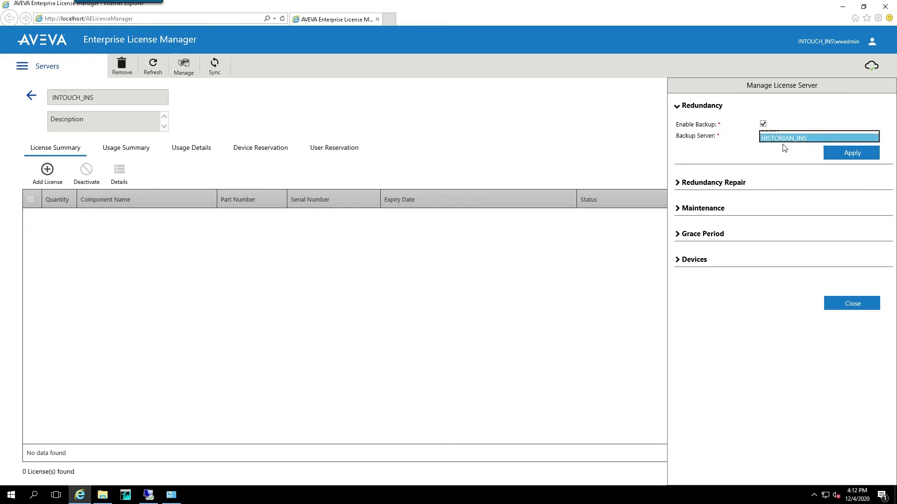
left_click(848, 156)
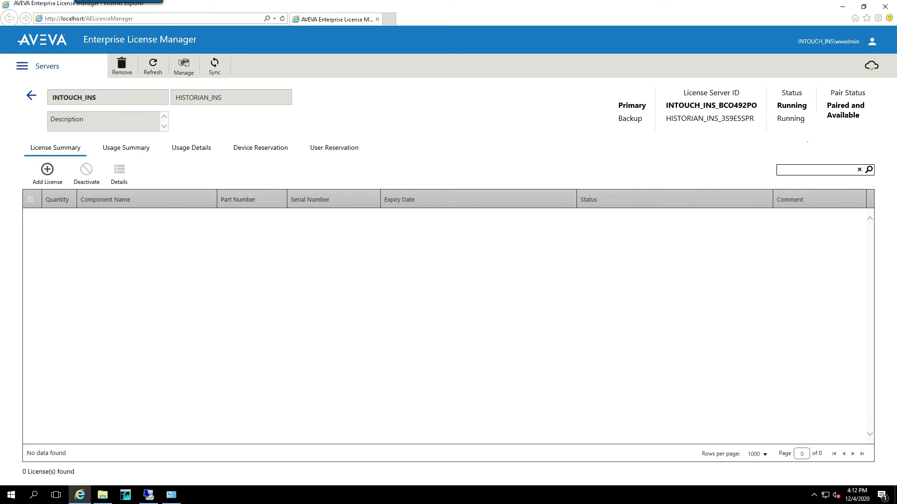
Select the AVEVA AdvDev Studio 2020 Unlimited 30-day demo license and activate it.
left_click(49, 171)
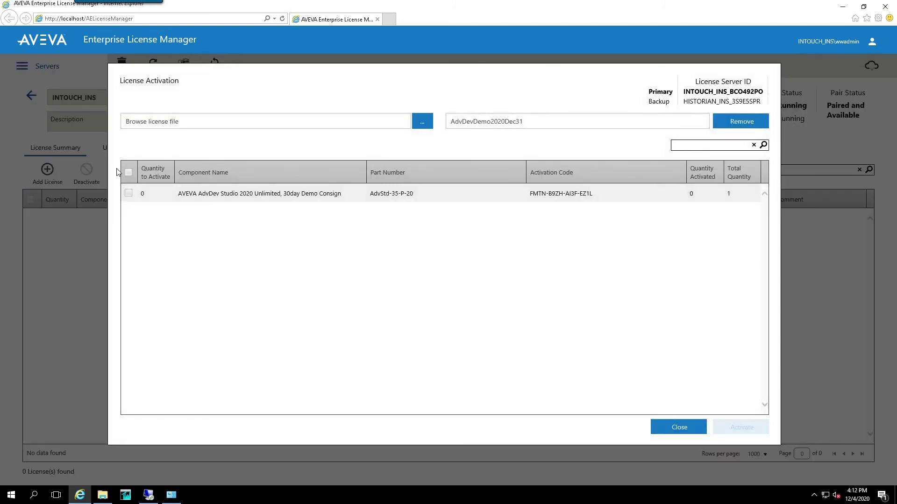
left_click(129, 173)
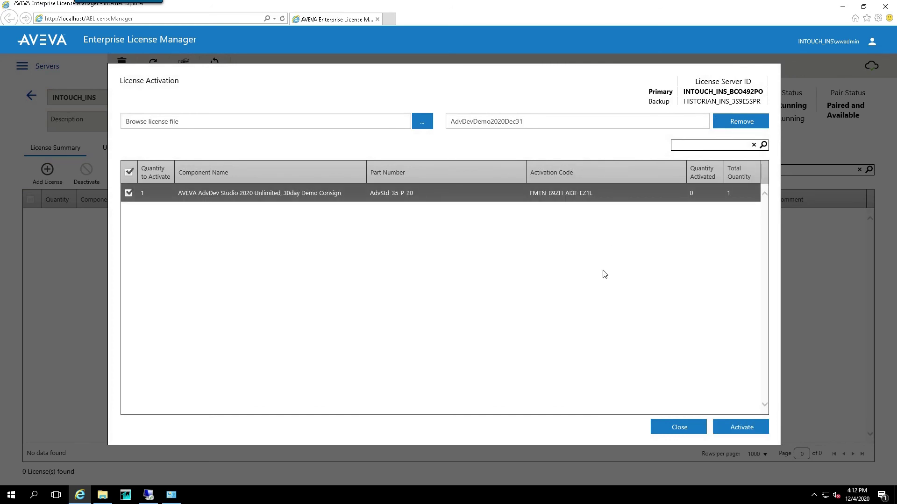
left_click(735, 427)
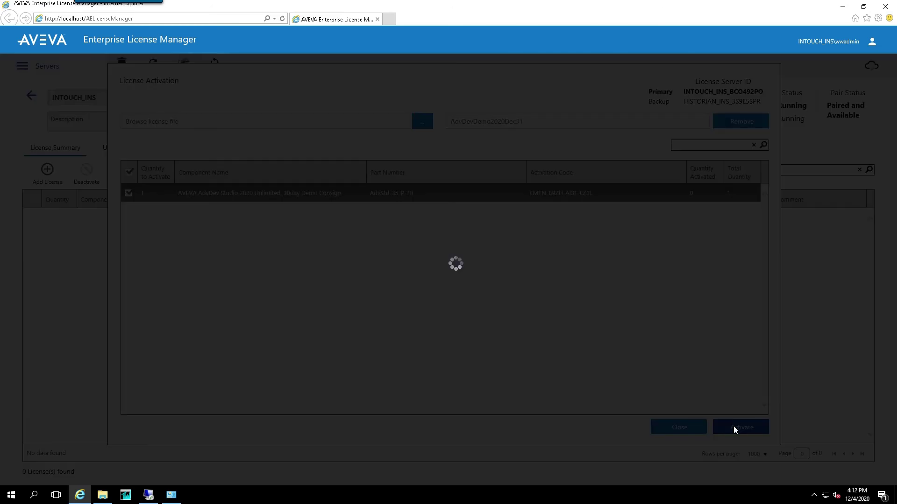